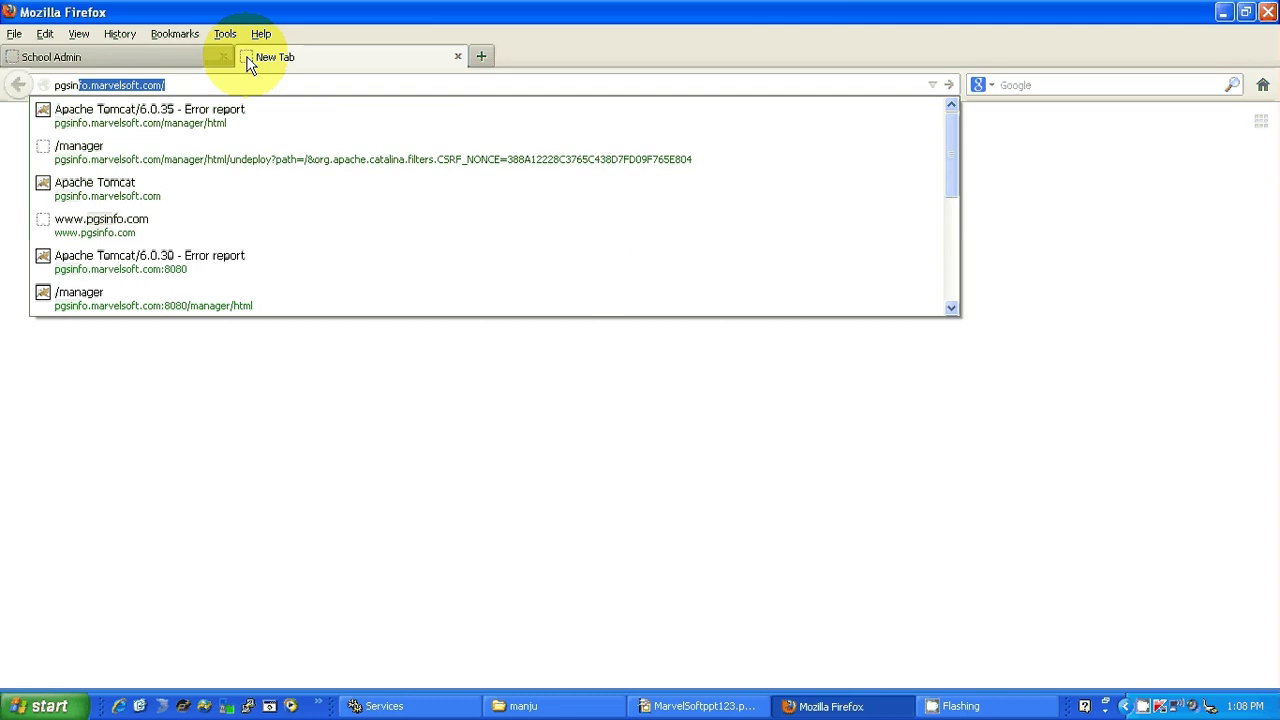
# Load pgsinfo.marvelsoft.com:8080 in Firefox, correcting the mistyped .co.in address, to reach the portal login.
pyautogui.write('.mar')
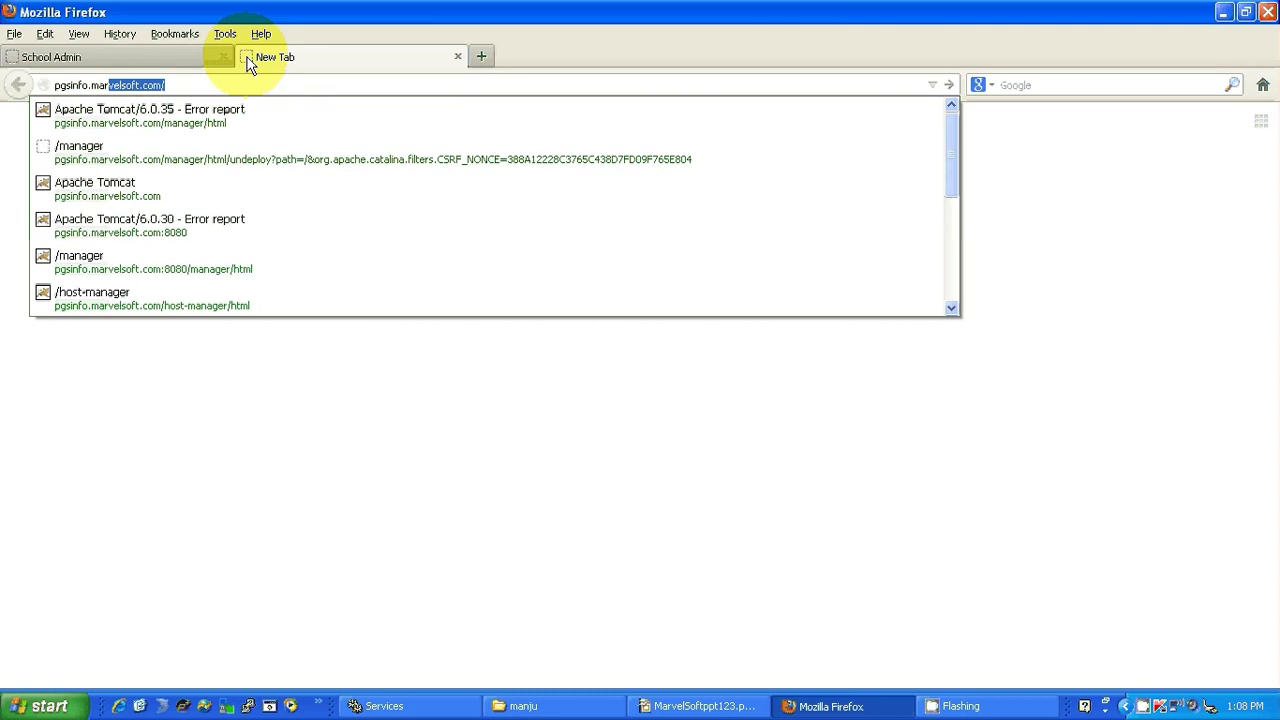
pyautogui.write('velsoft')
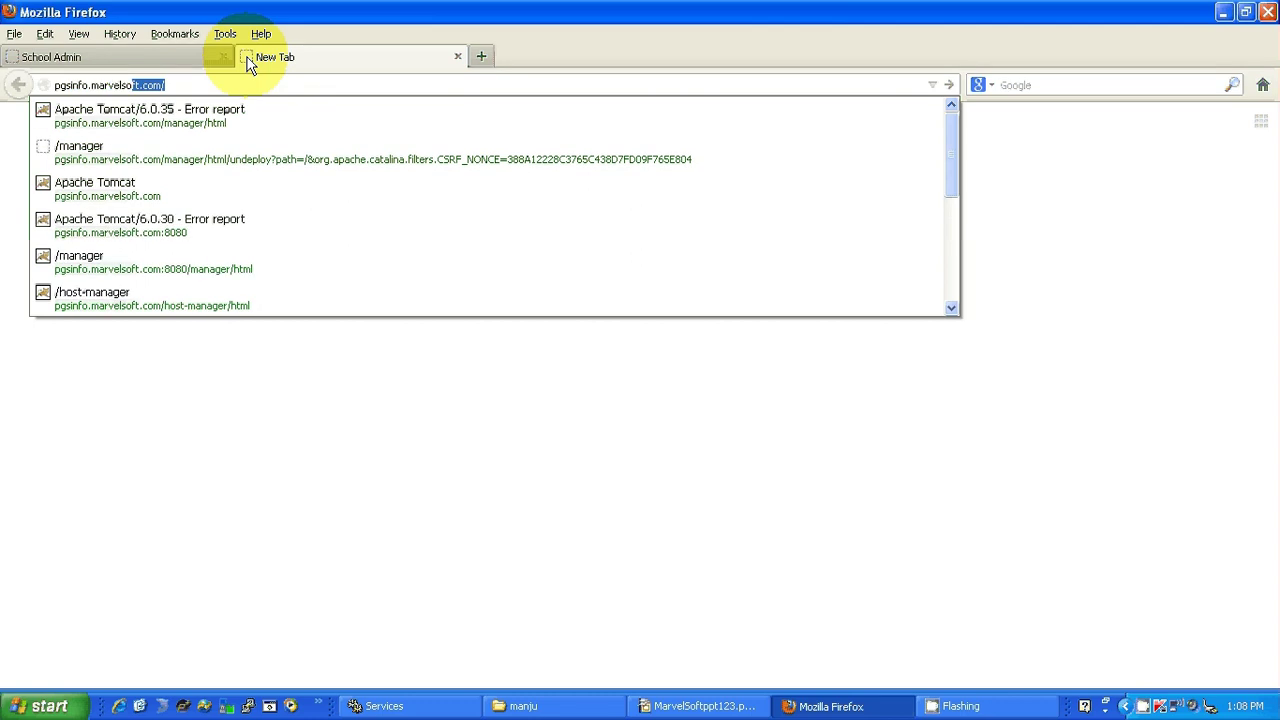
pyautogui.write('.co')
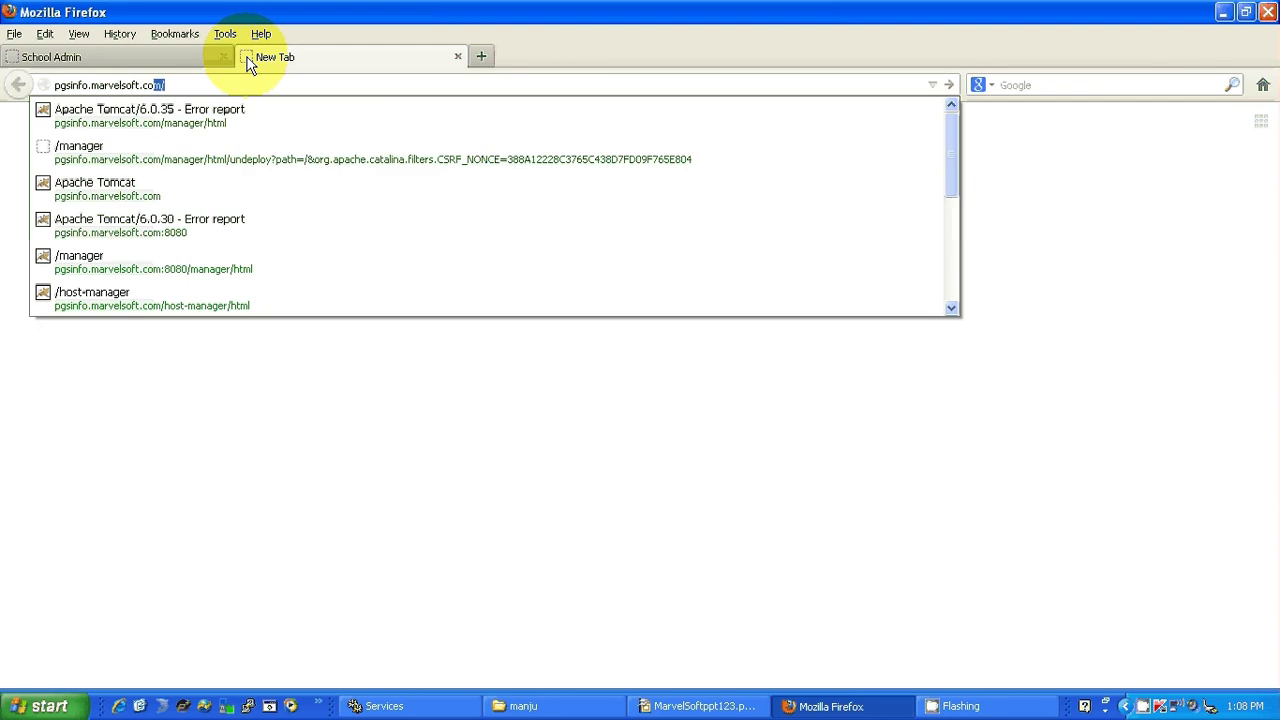
pyautogui.write('.in')
pyautogui.click(249, 59)
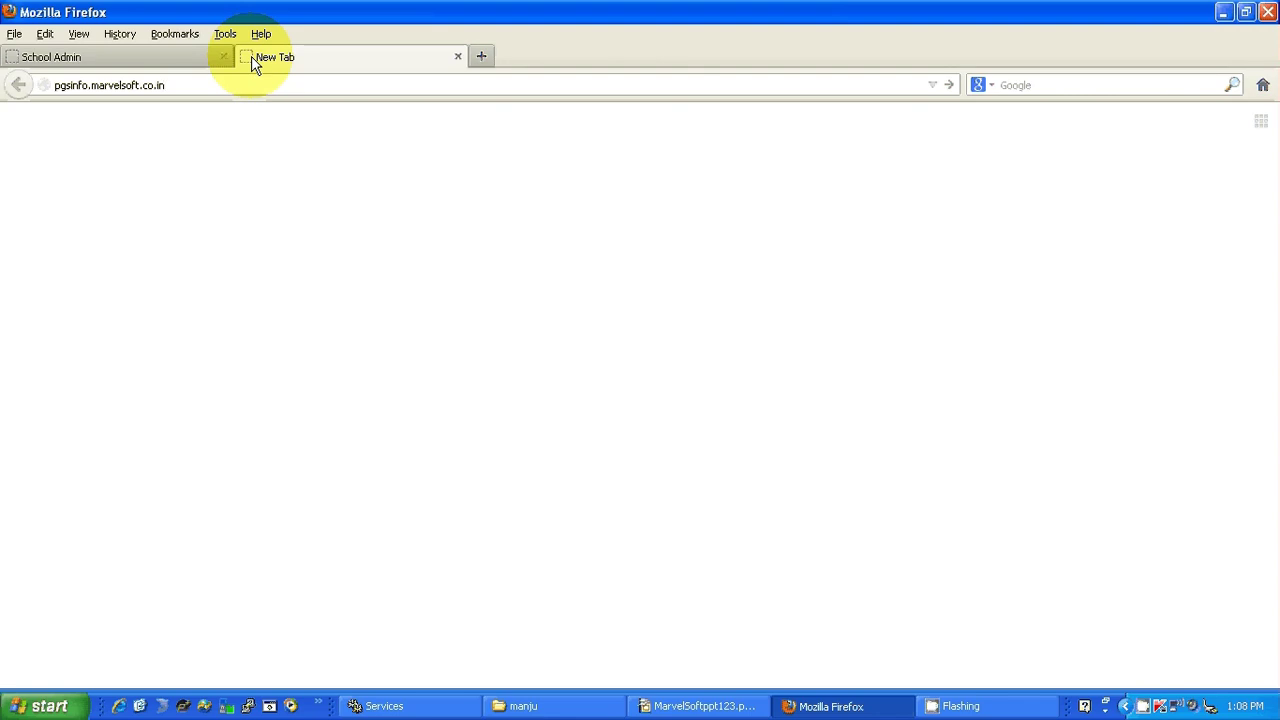
pyautogui.press('BackSpace')
pyautogui.press('BackSpace')
pyautogui.press('BackSpace')
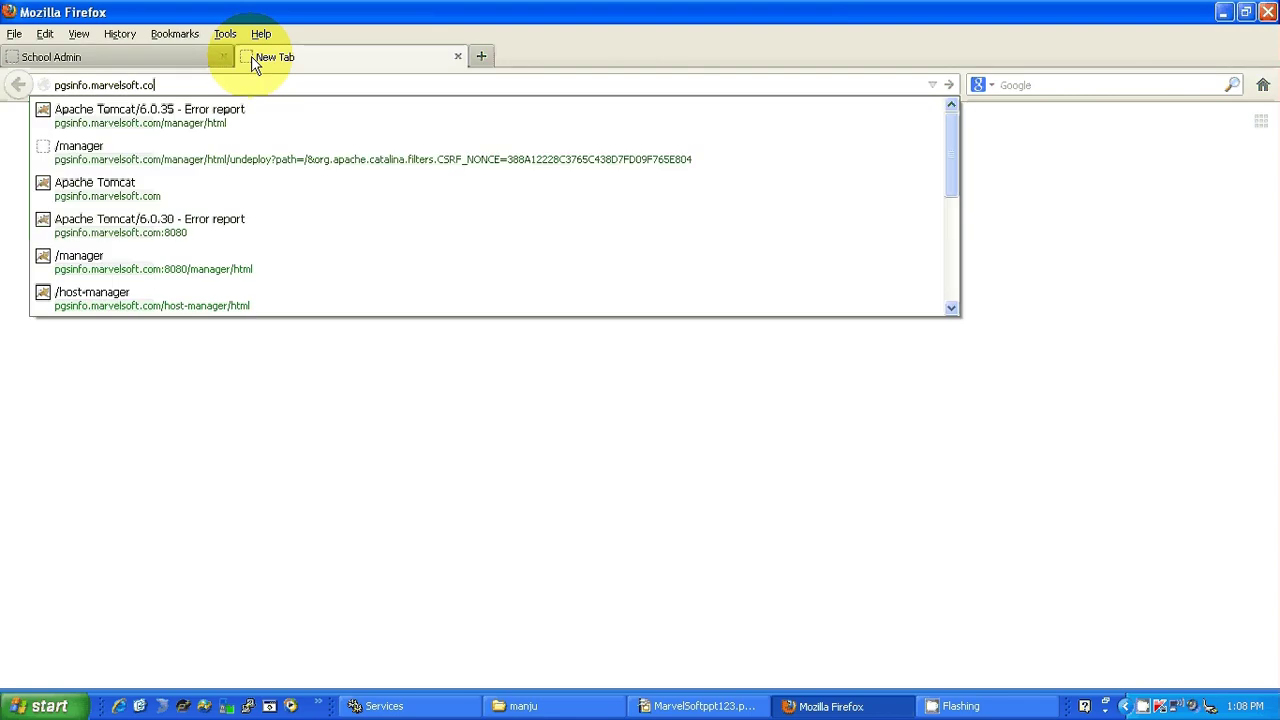
pyautogui.write('m:')
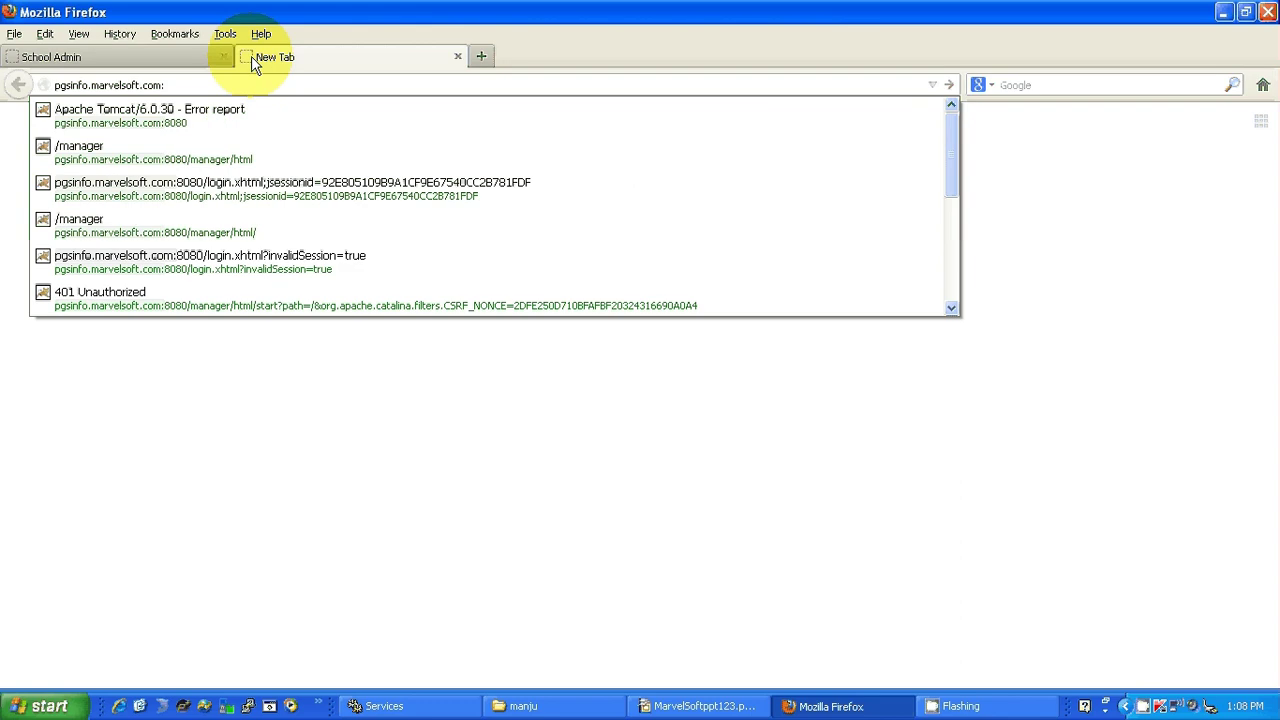
pyautogui.write('8080')
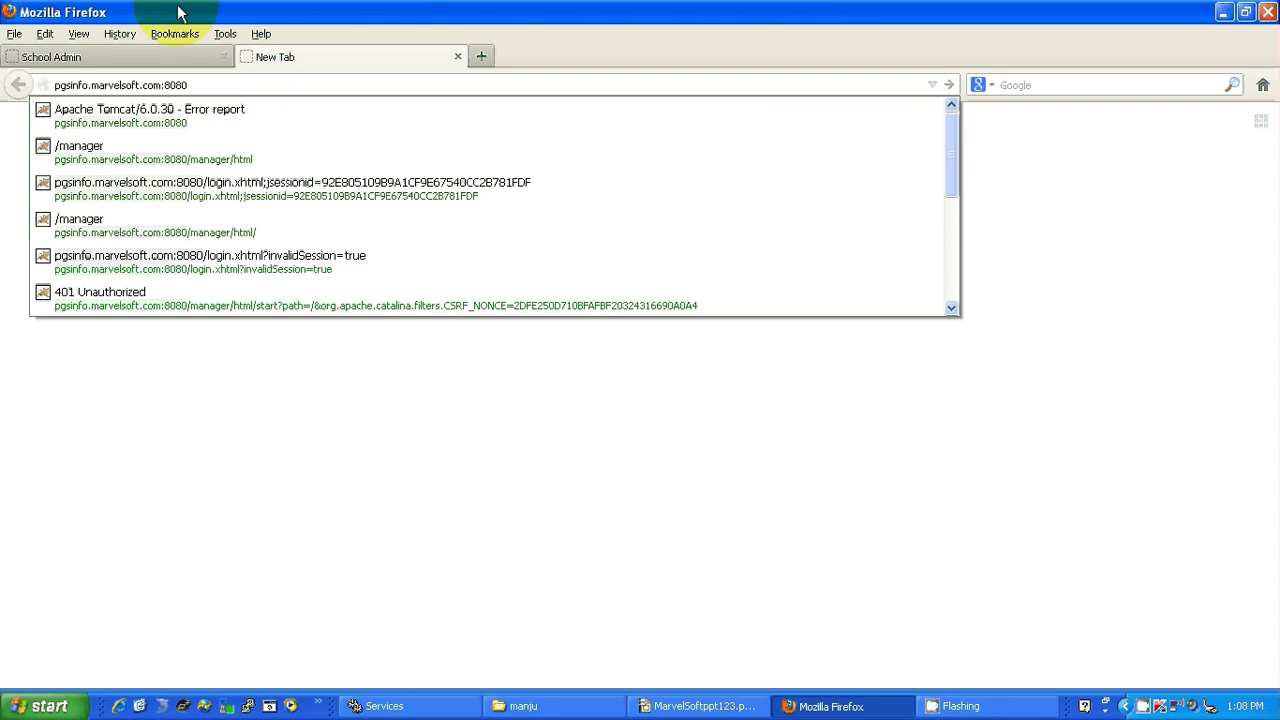
pyautogui.press('Return')
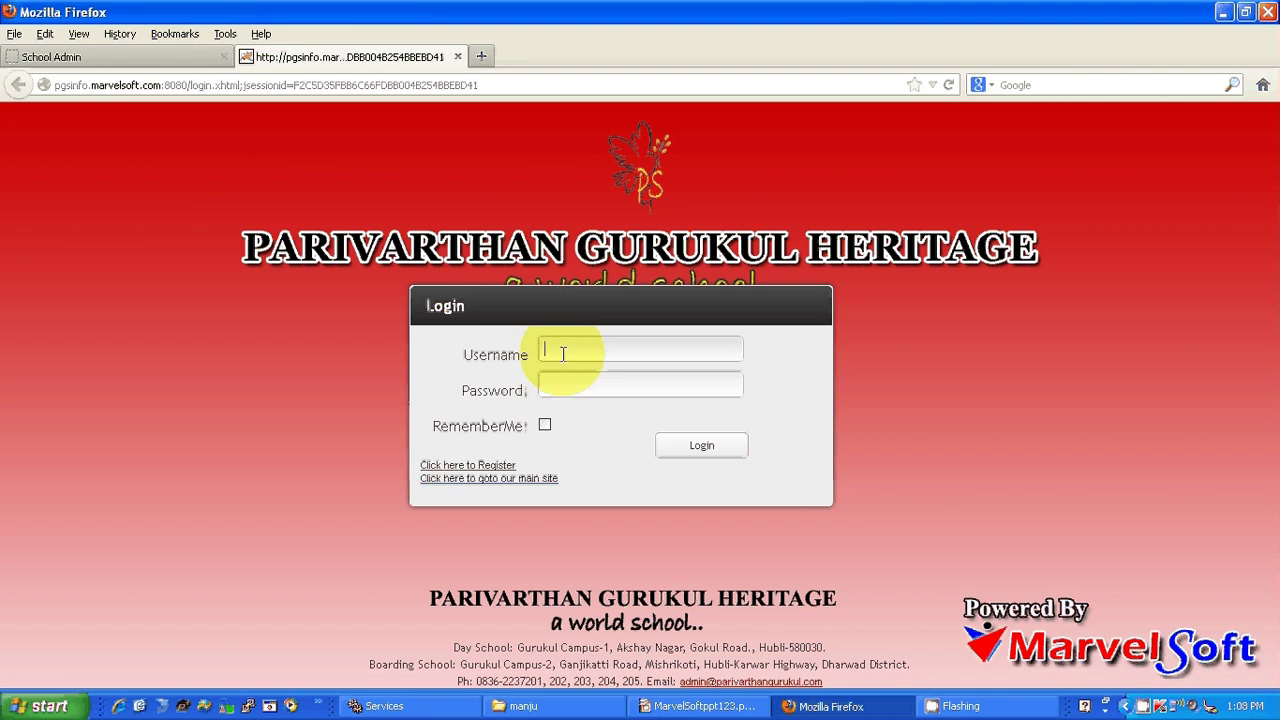
# Log in with the staff account's username and password to reach the SchoolAdmin dashboard.
pyautogui.write('shwetha')
pyautogui.press('Tab')
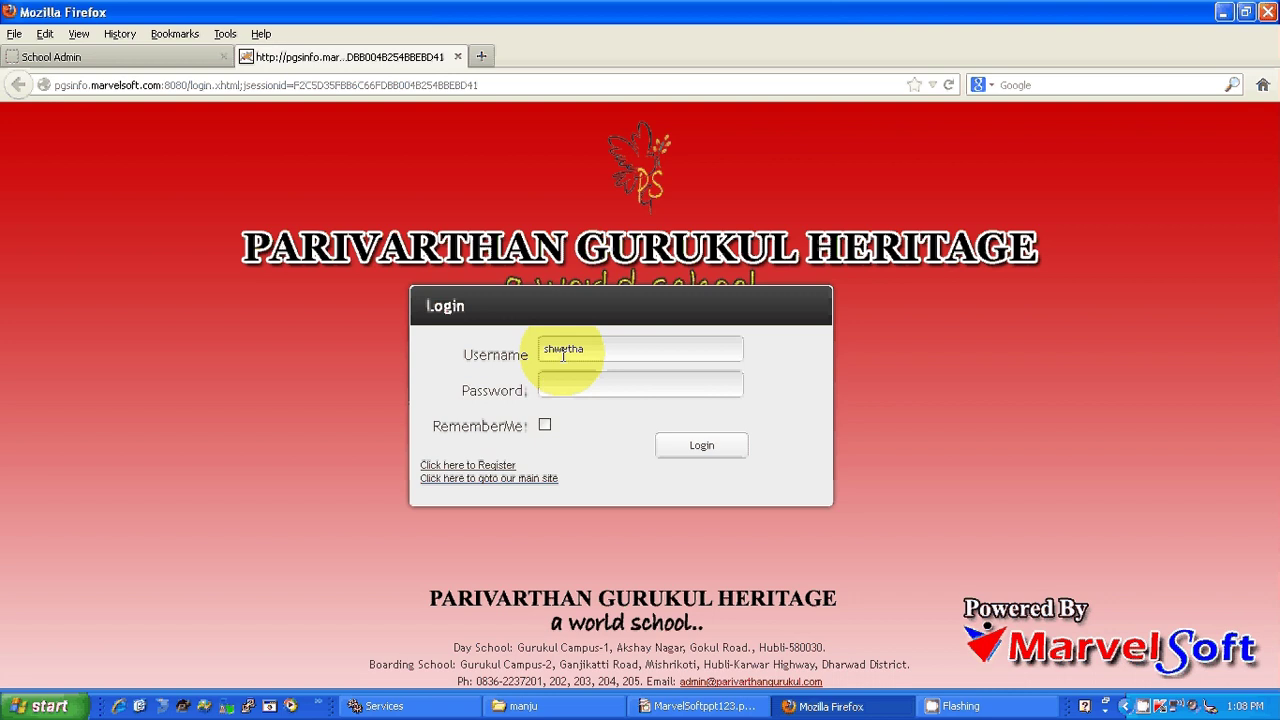
pyautogui.write('123456789')
pyautogui.press('Return')
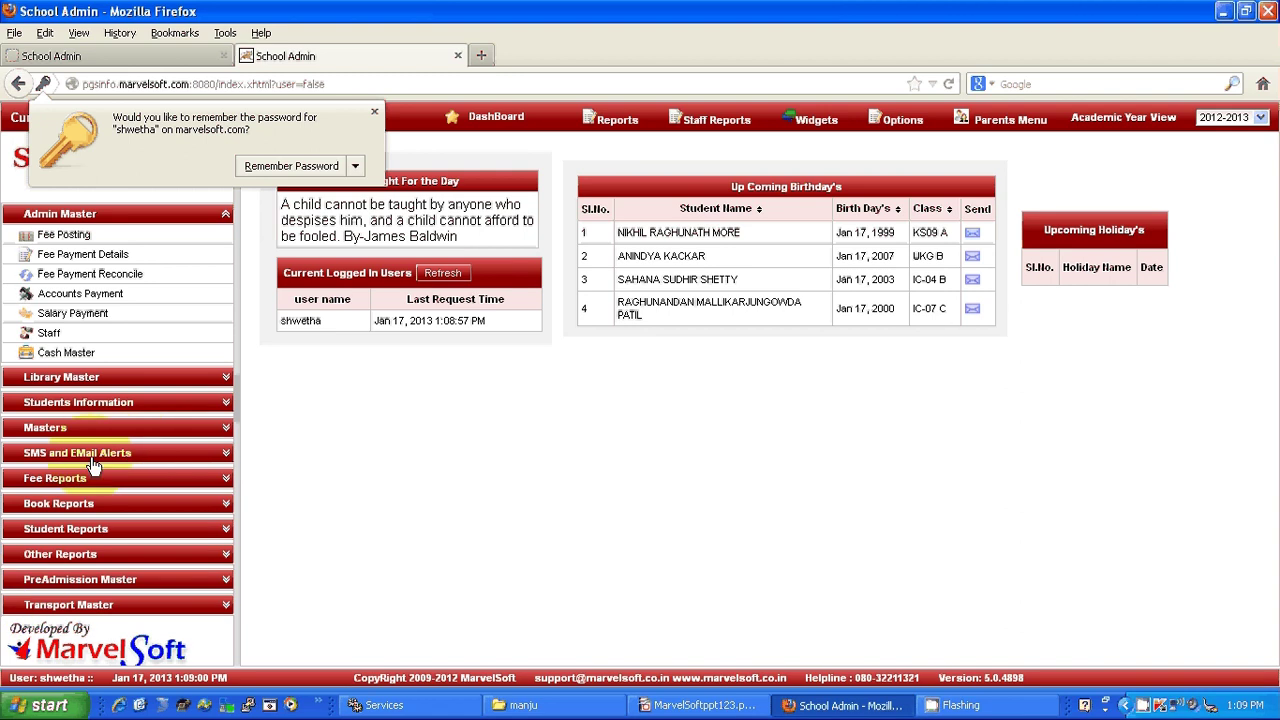
# Go to Send Messages under SMS and EMail Alerts in the left menu.
pyautogui.click(90, 455)
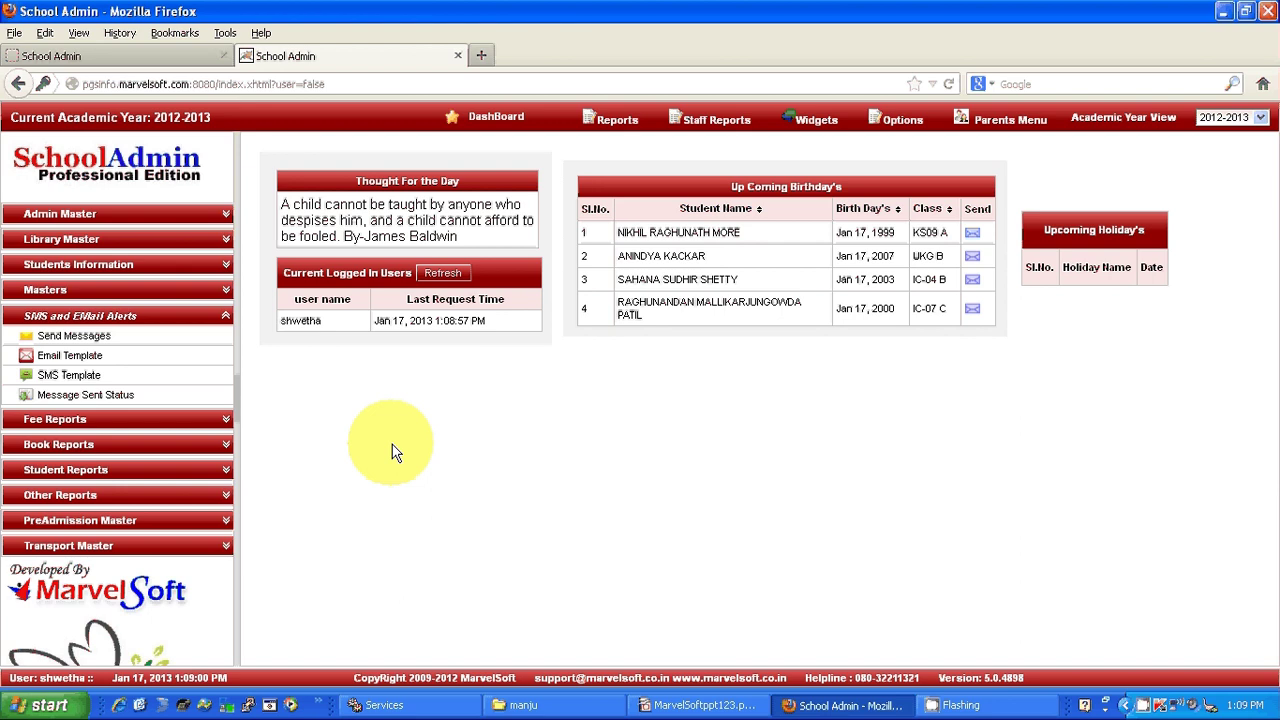
pyautogui.click(148, 343)
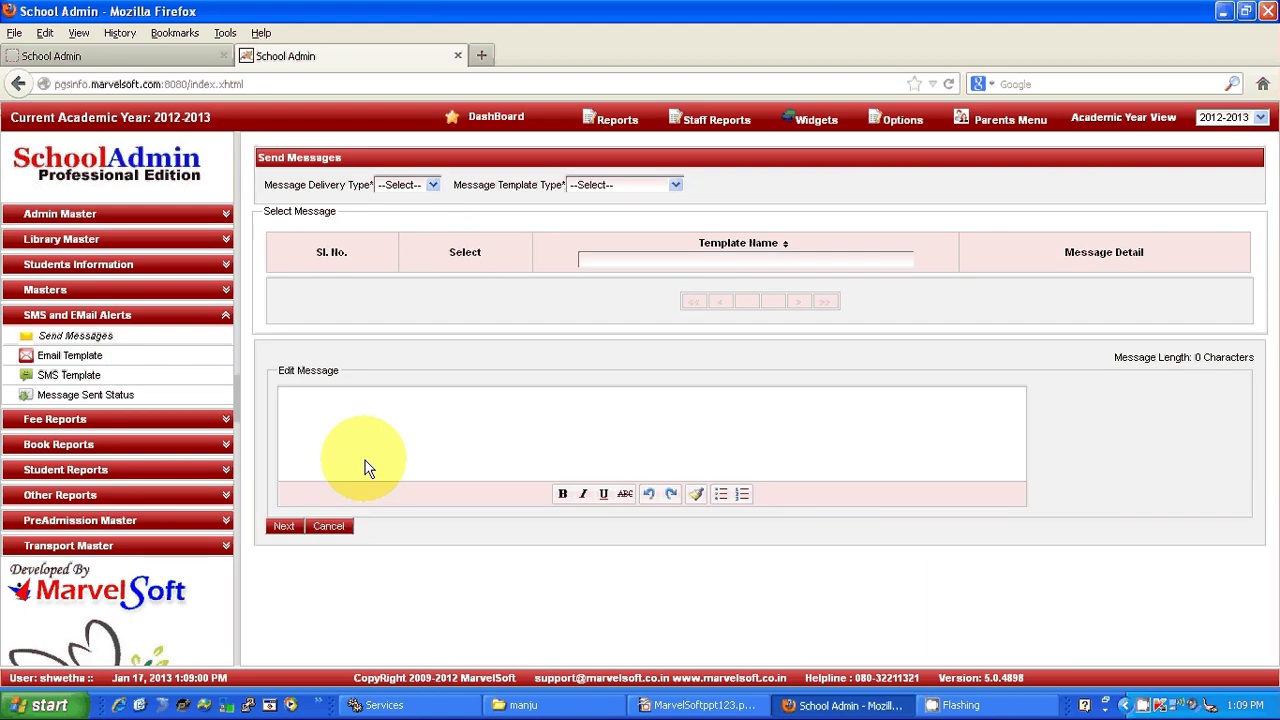
pyautogui.click(125, 316)
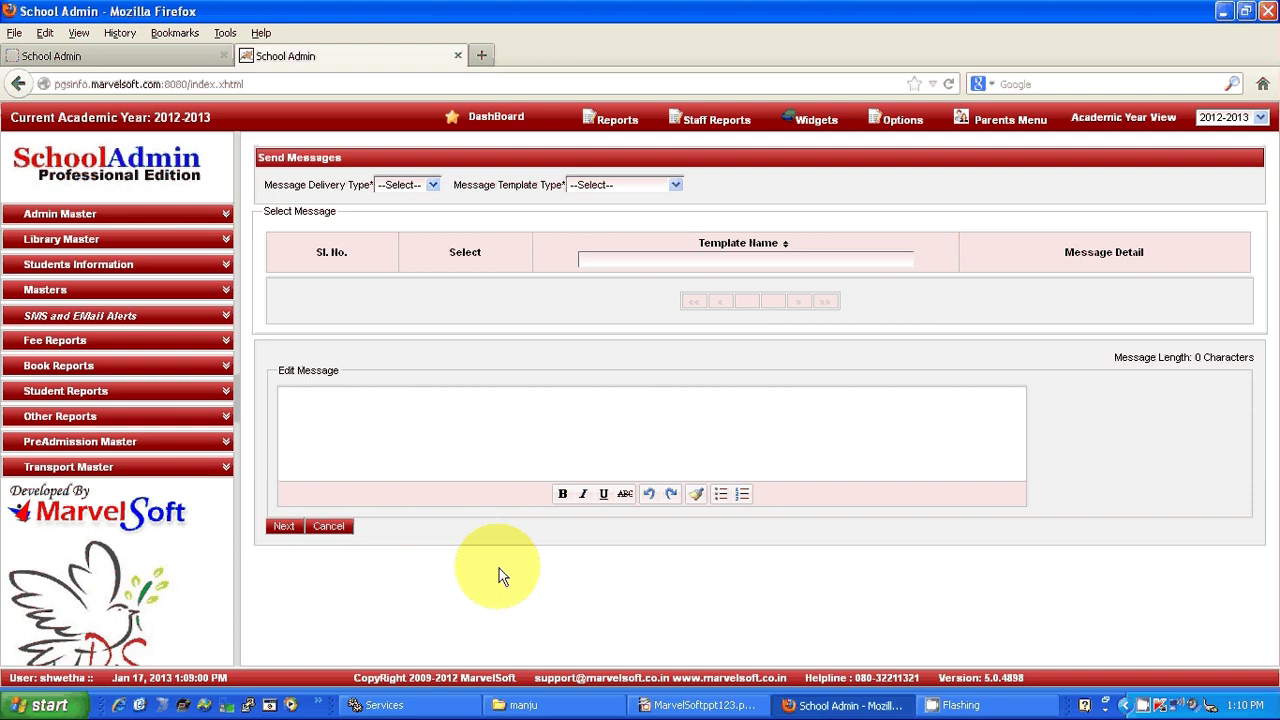
pyautogui.click(90, 318)
pyautogui.click(84, 337)
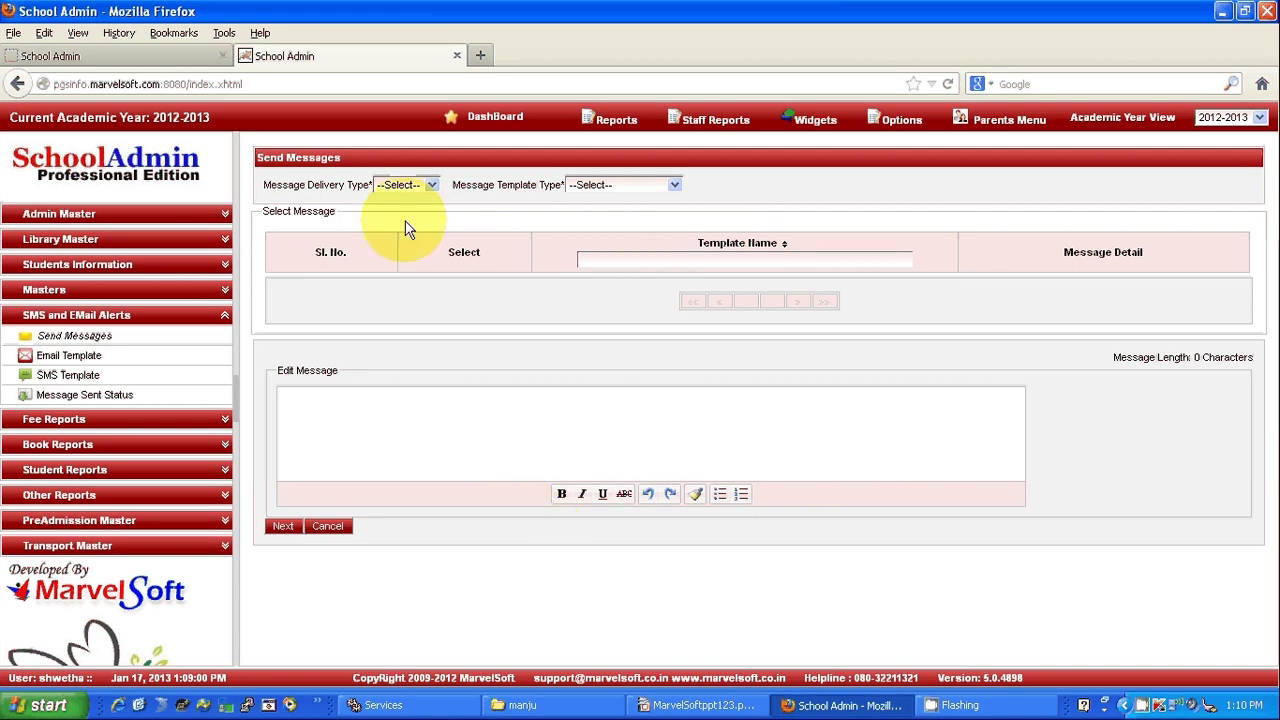
# Pick GENERAL as the message template type, leaving the delivery type unset for now.
pyautogui.click(428, 190)
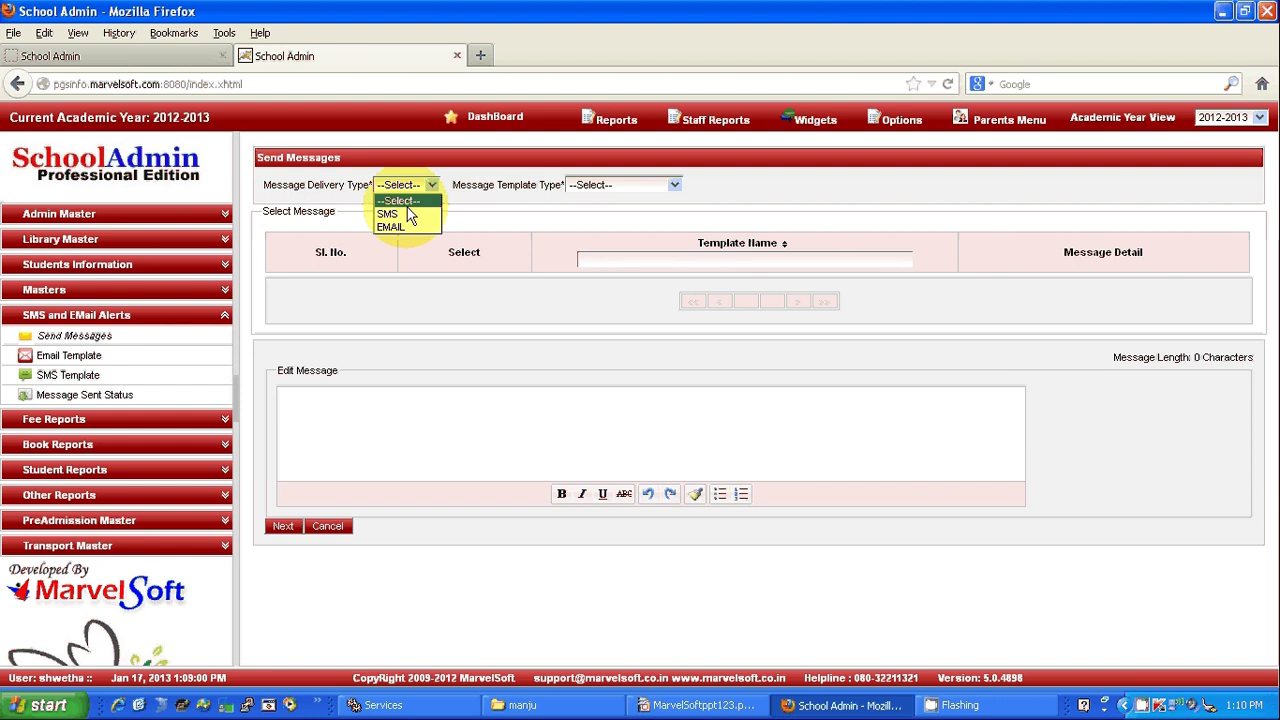
pyautogui.moveTo(621, 127)
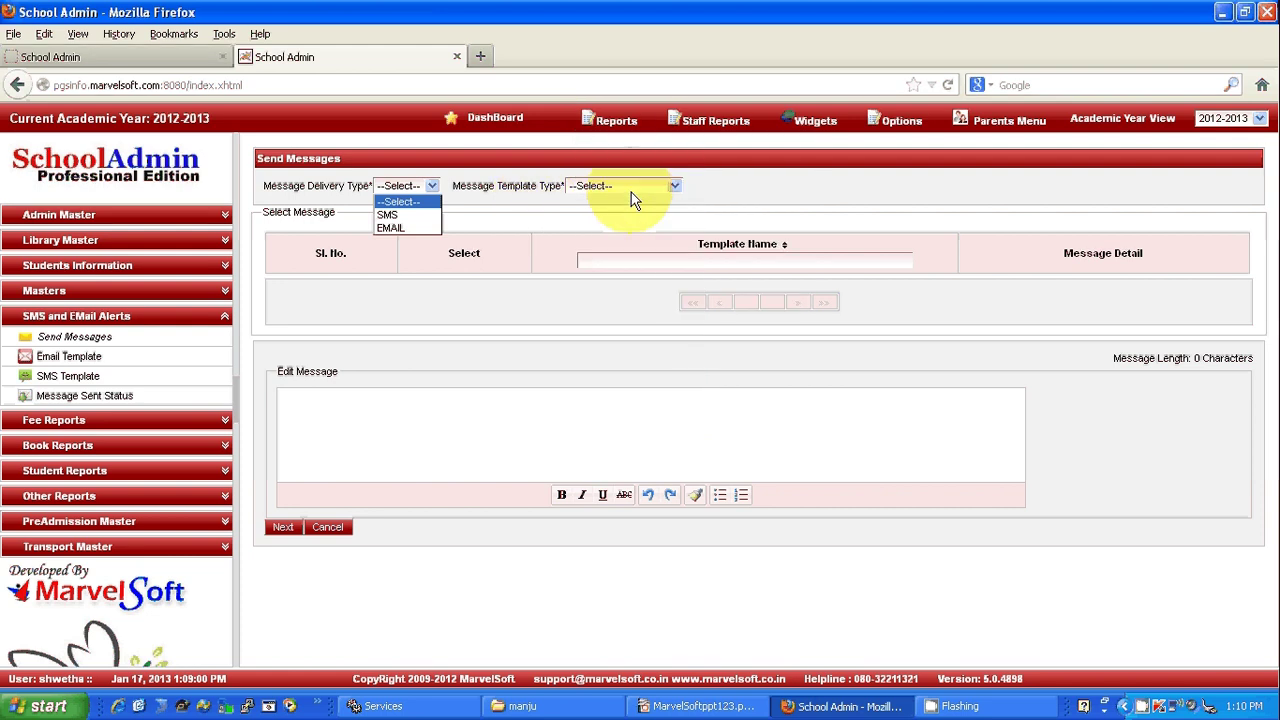
pyautogui.click(677, 190)
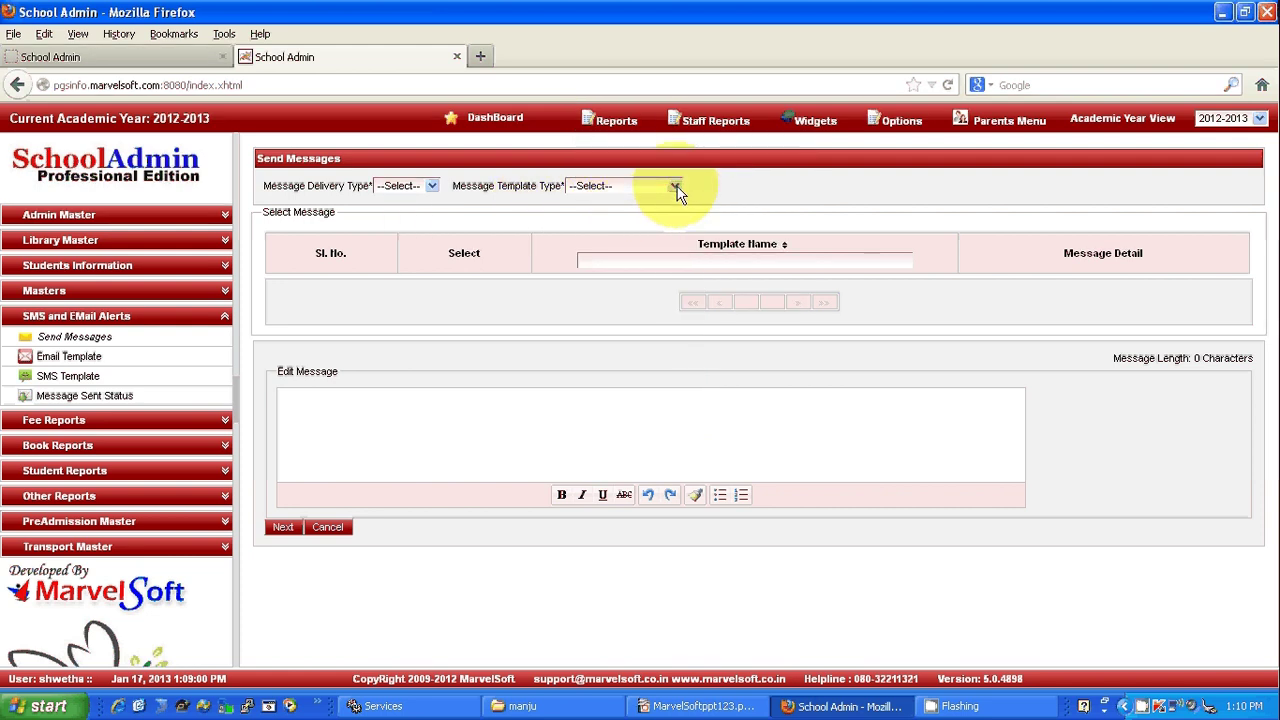
pyautogui.click(675, 187)
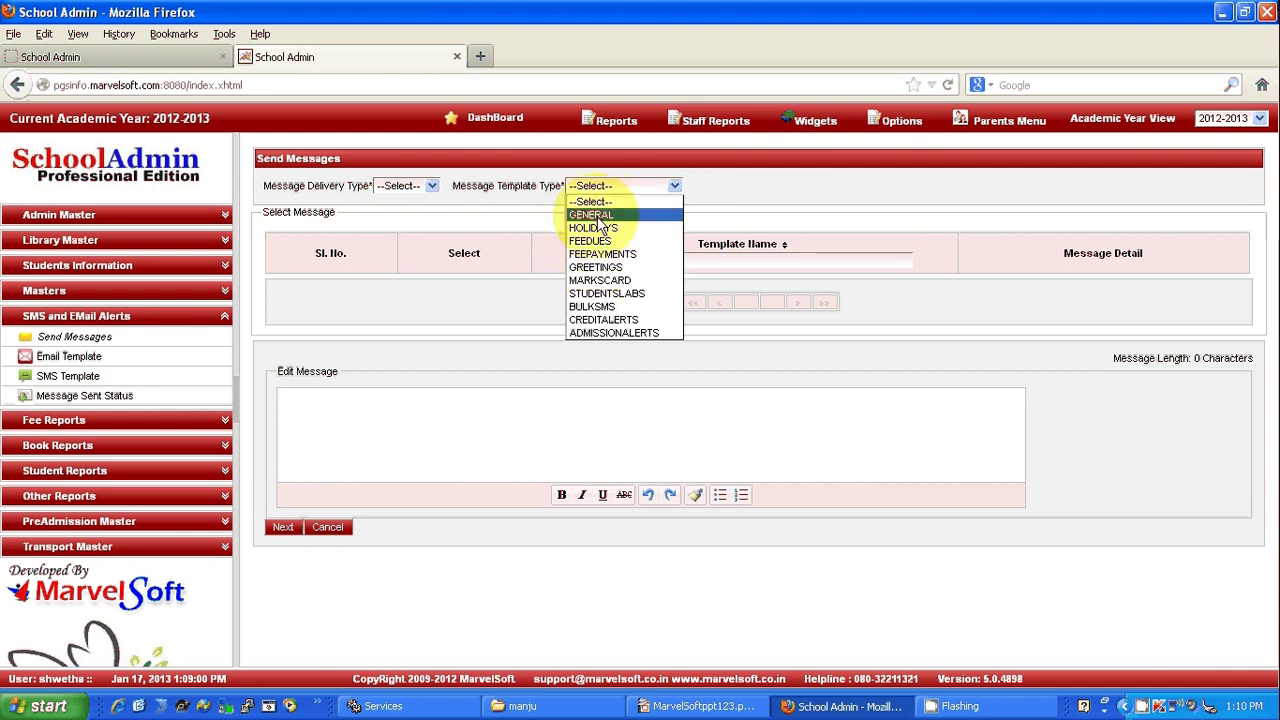
pyautogui.click(598, 215)
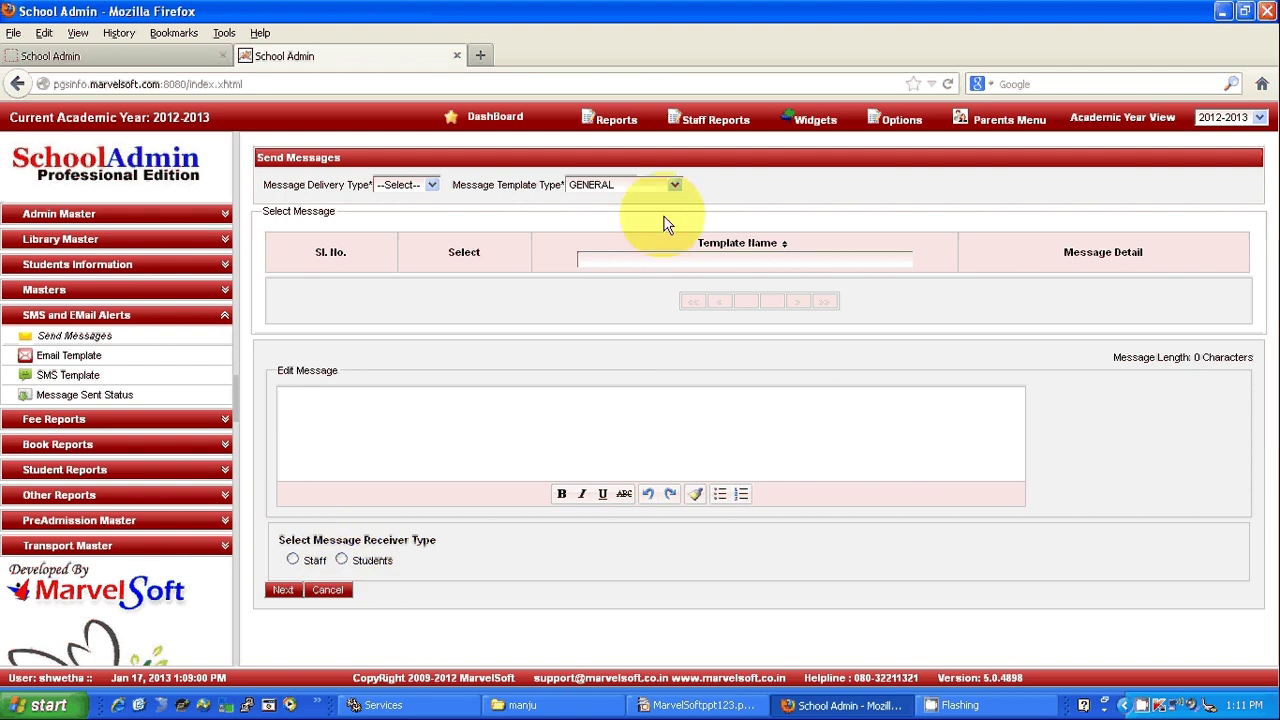
# Set delivery type to SMS and template type to HOLIDAYS to list the holiday templates.
pyautogui.click(432, 187)
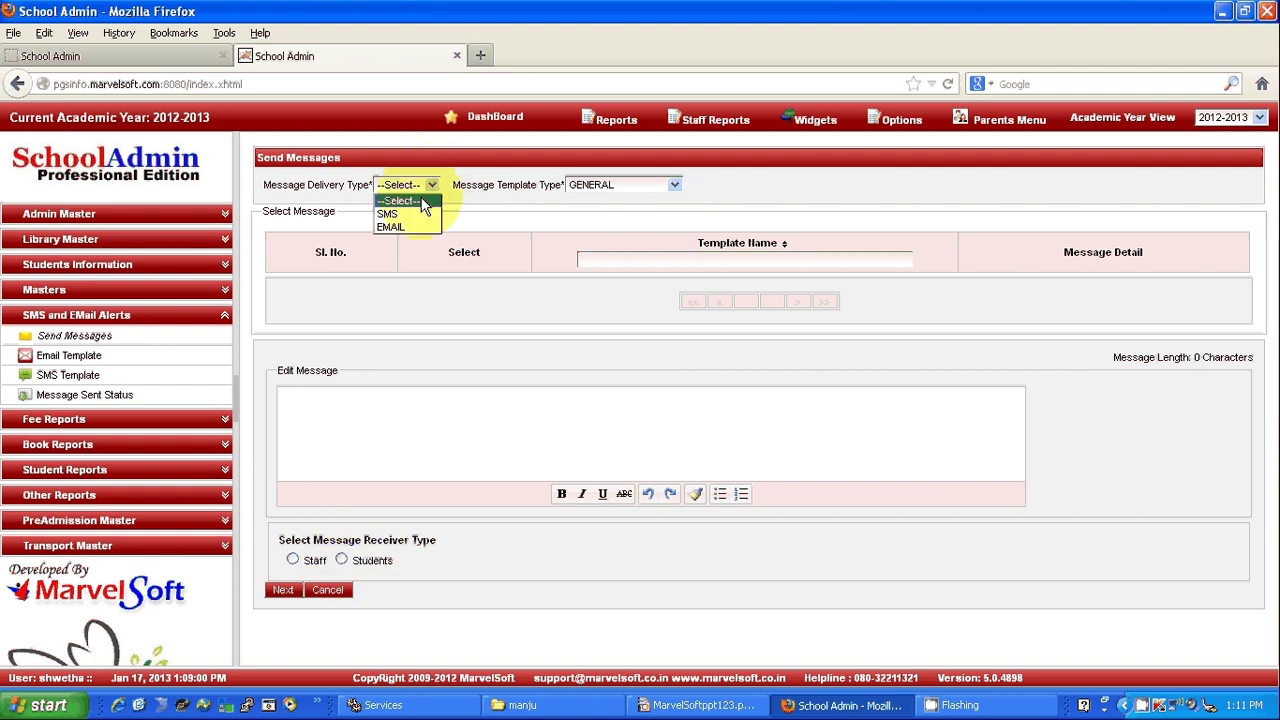
pyautogui.click(388, 214)
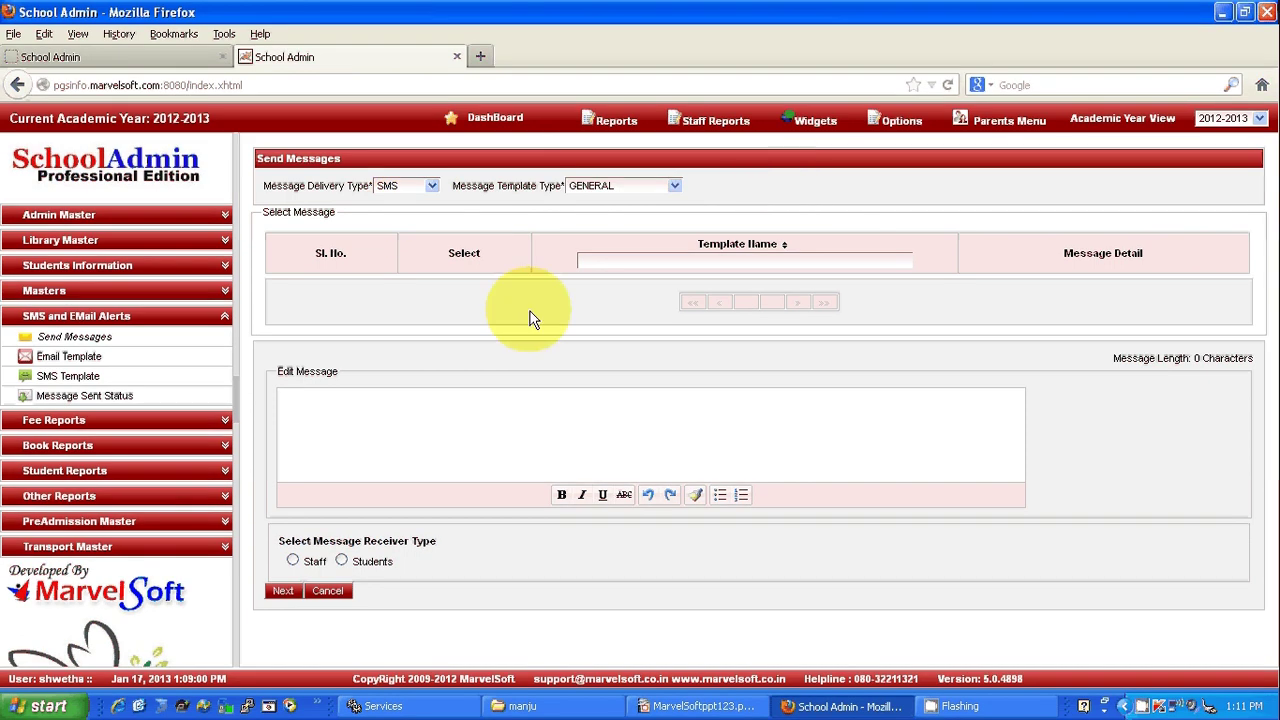
pyautogui.click(674, 185)
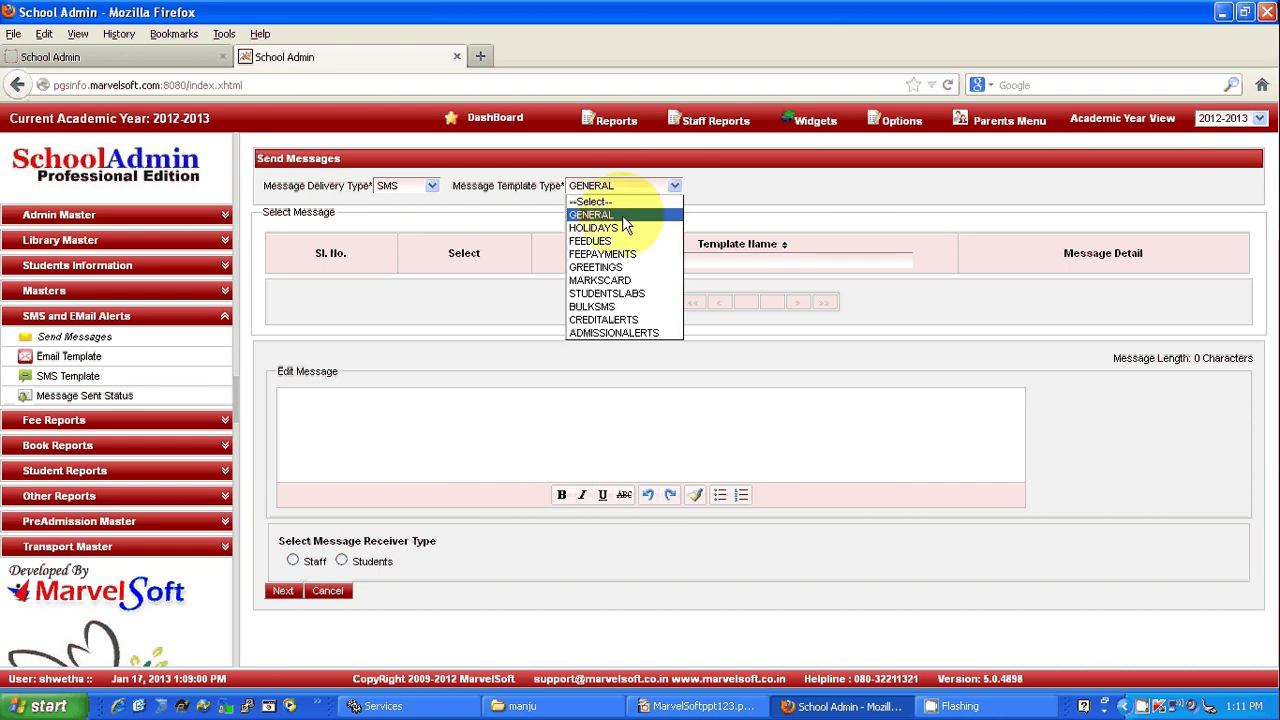
pyautogui.click(625, 228)
pyautogui.click(670, 188)
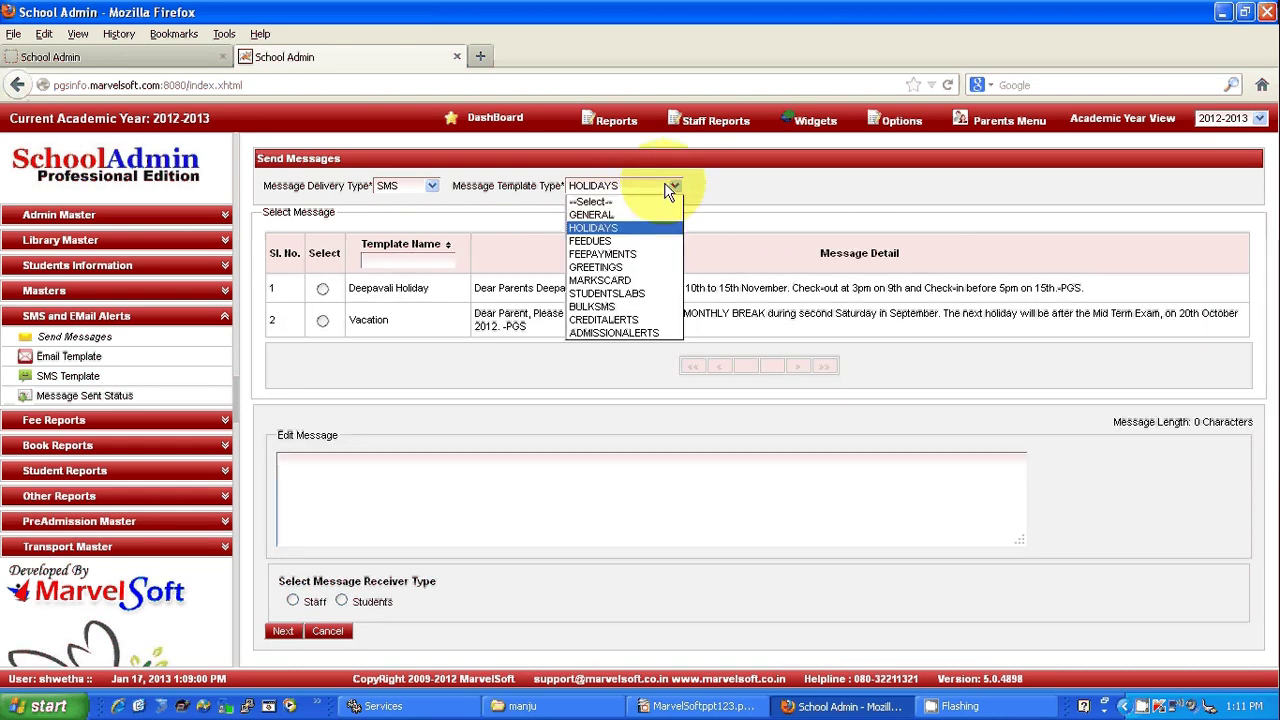
# Pick the GENERAL Registration template, set Students as receivers, and continue to student selection.
pyautogui.click(592, 214)
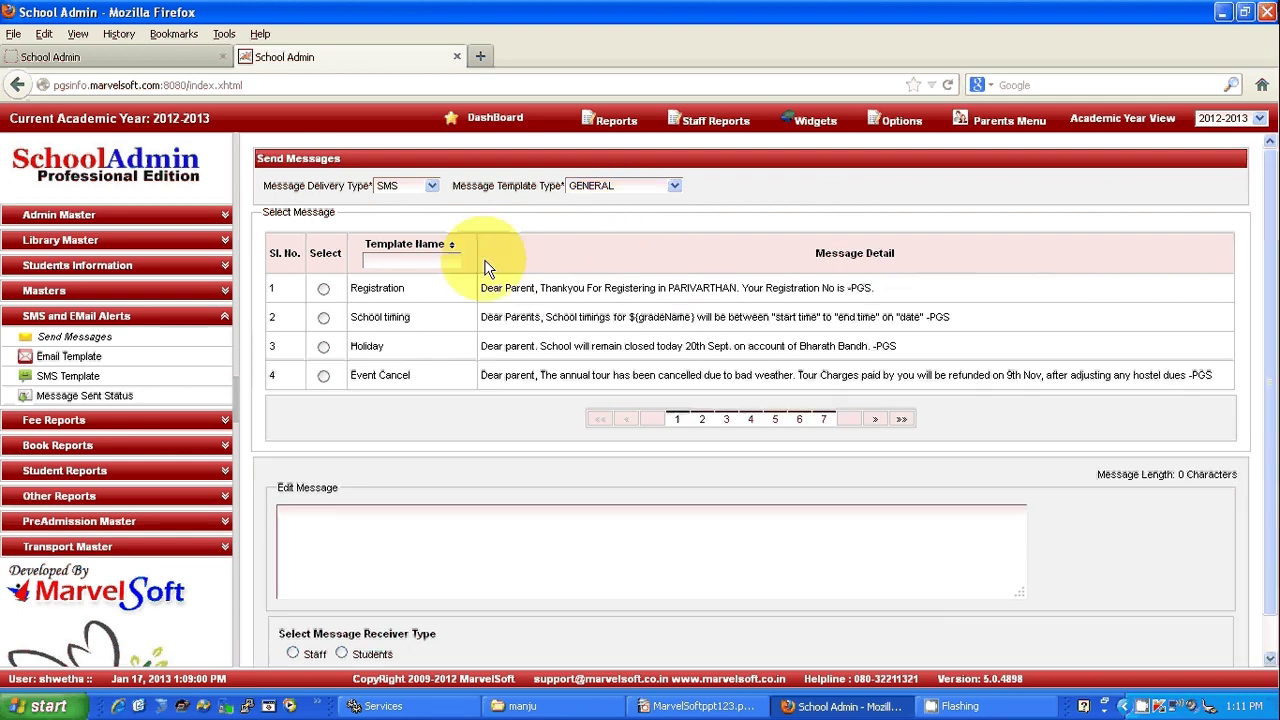
pyautogui.click(323, 290)
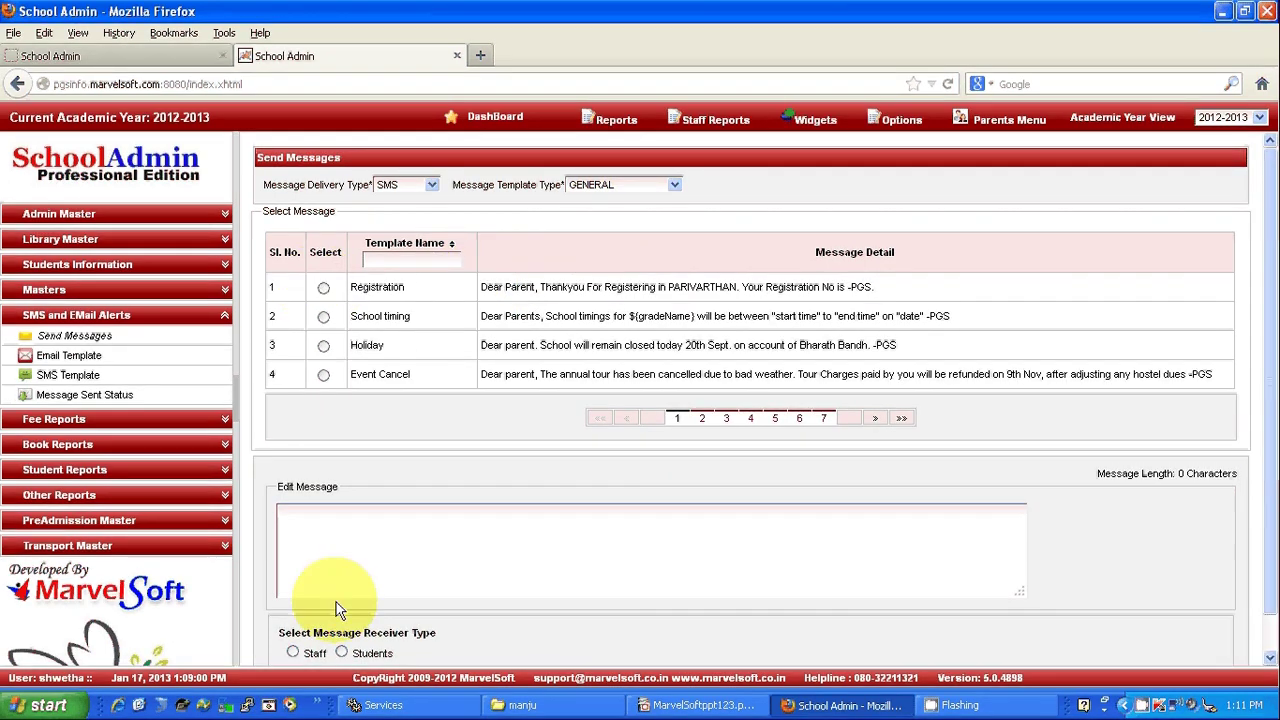
pyautogui.click(341, 653)
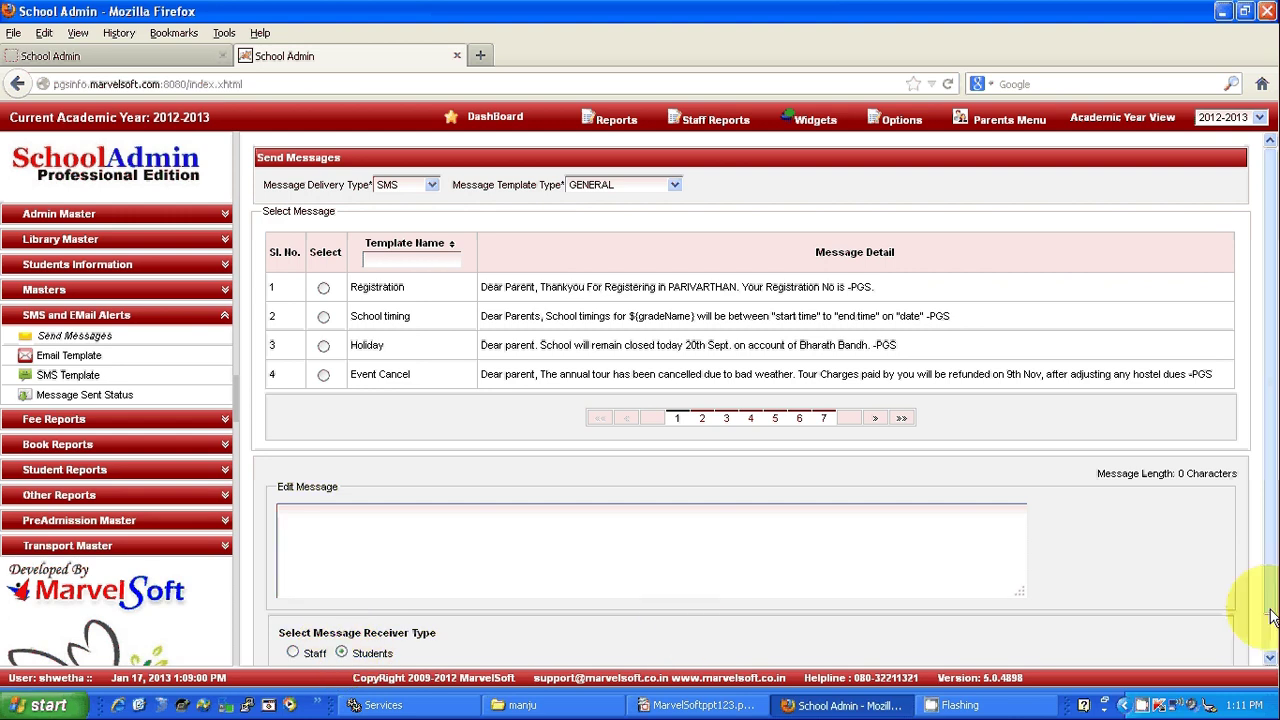
pyautogui.scroll(-2, 1272, 615)
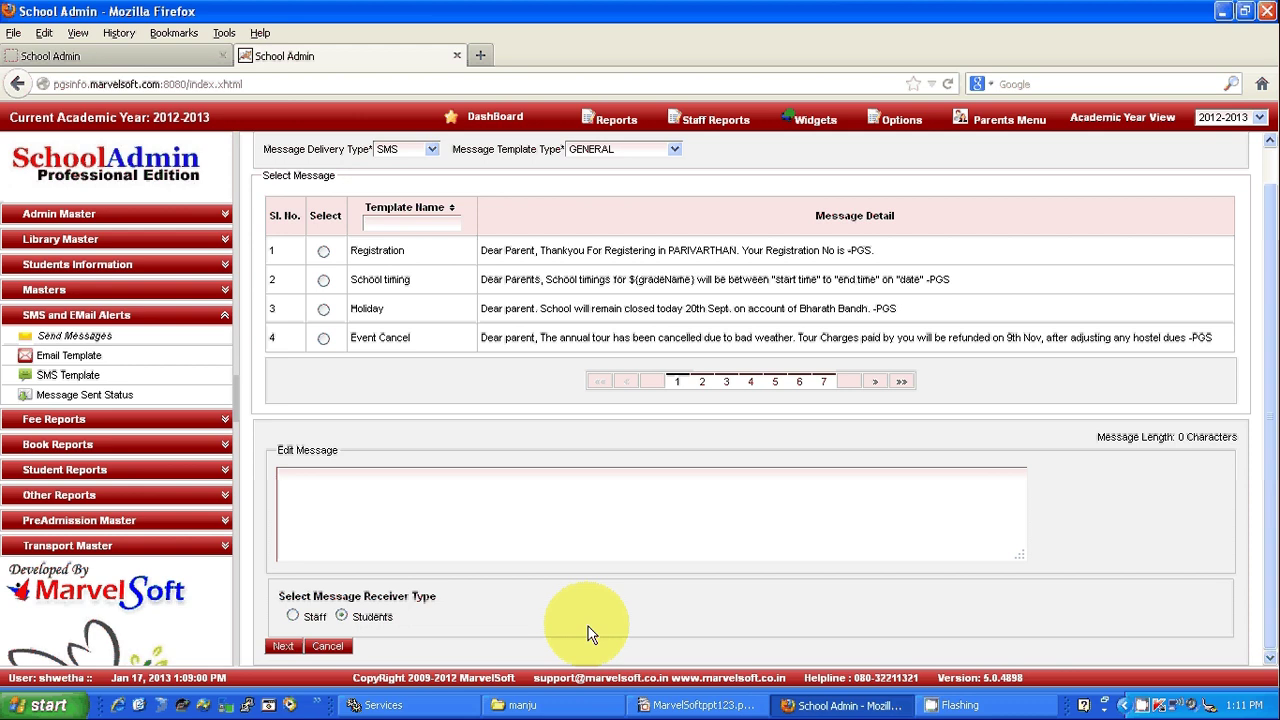
pyautogui.click(284, 647)
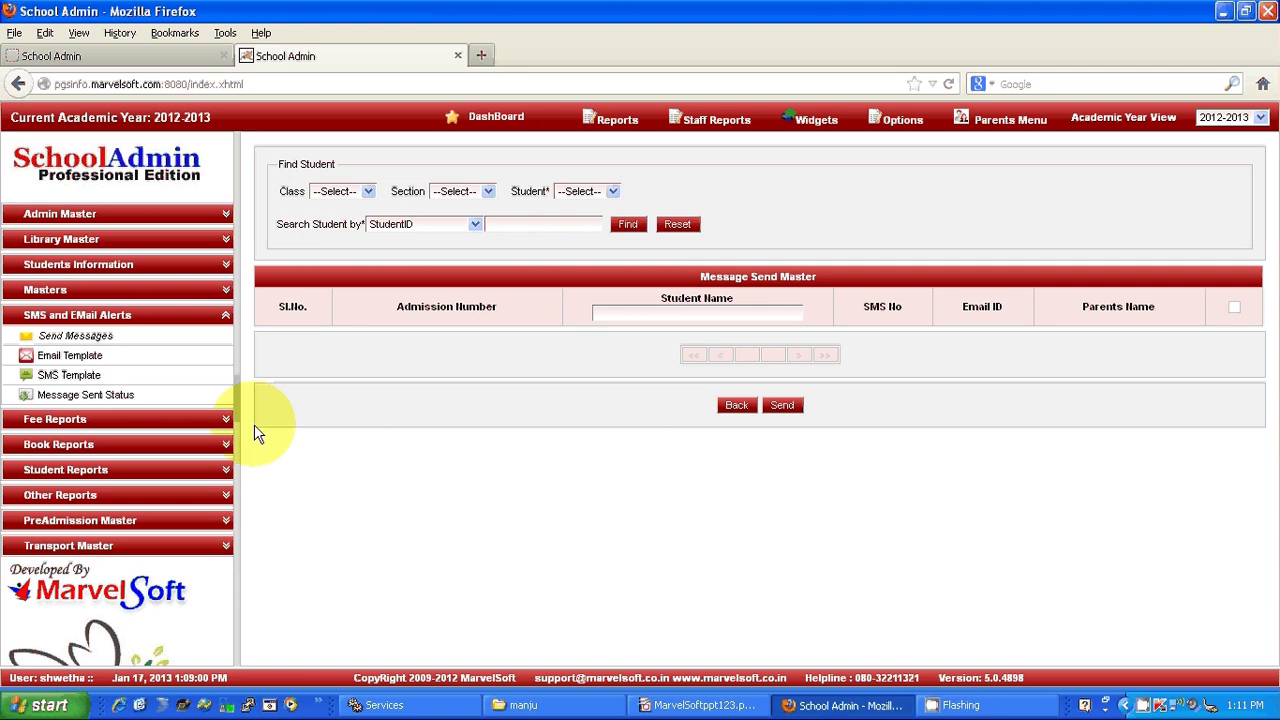
# Review the SMS Log via Message Sent Status, then return to the 'Features of SchoolAdmin' Impress slide.
pyautogui.click(68, 396)
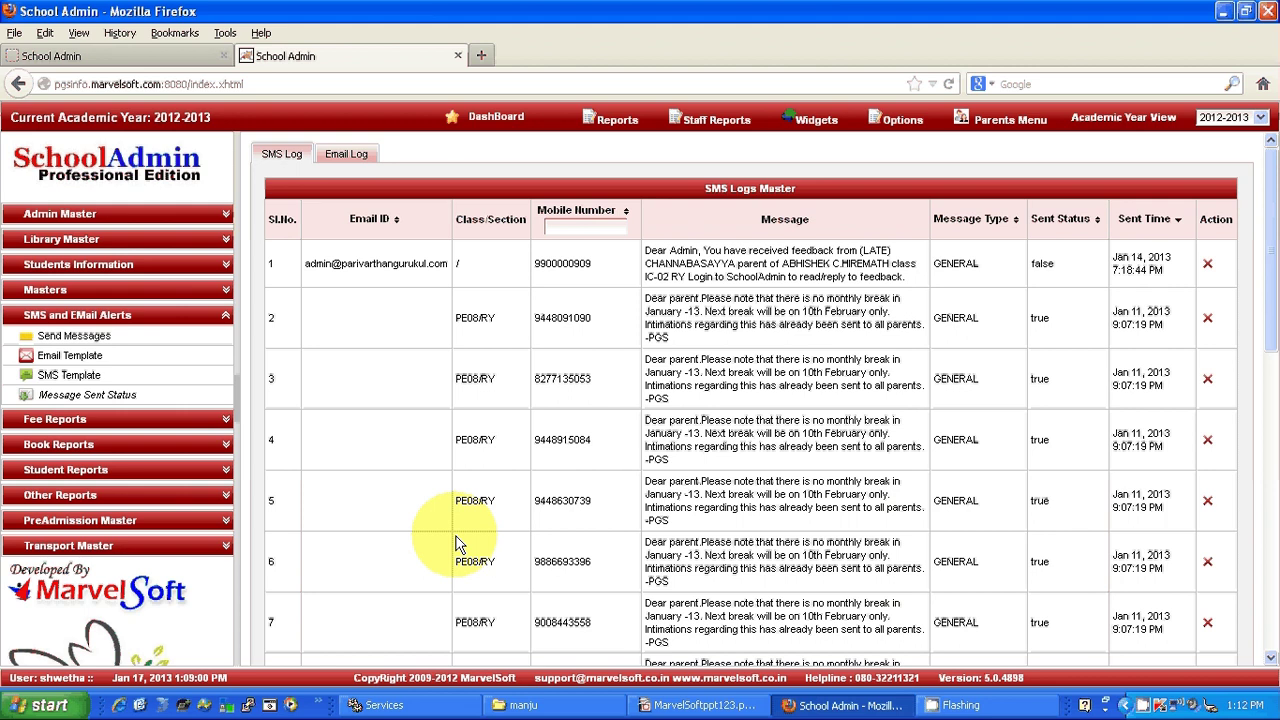
pyautogui.click(684, 707)
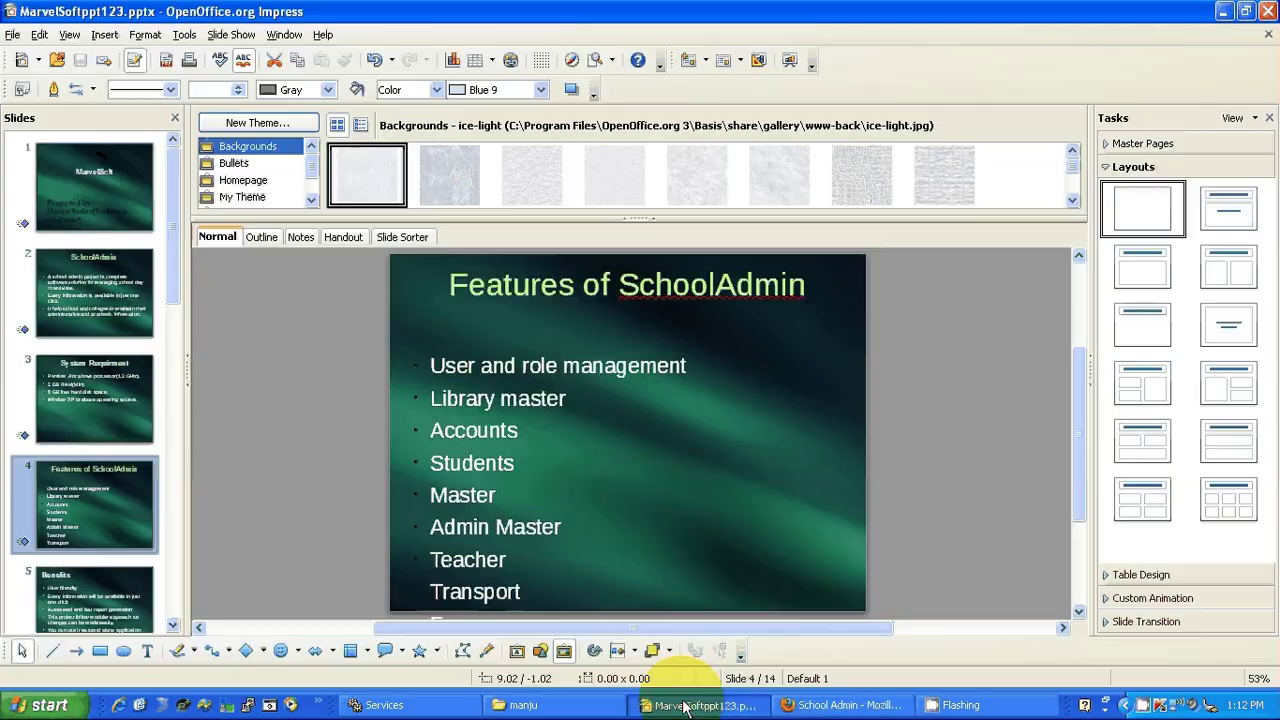